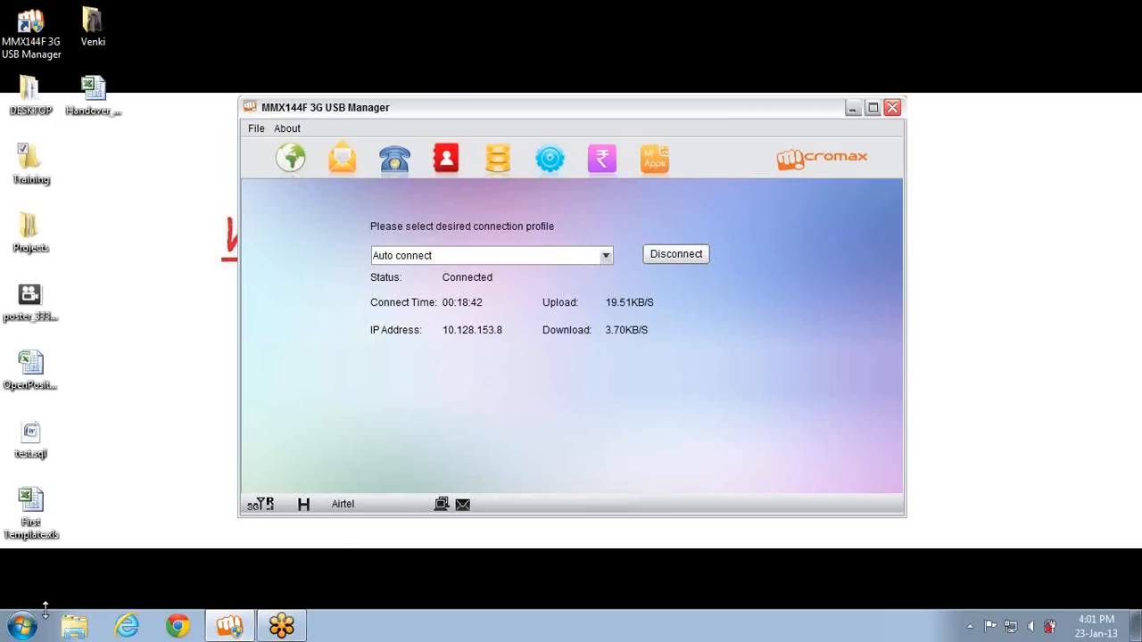
- Launch SQL Server Business Intelligence Development Studio
click(32, 628)
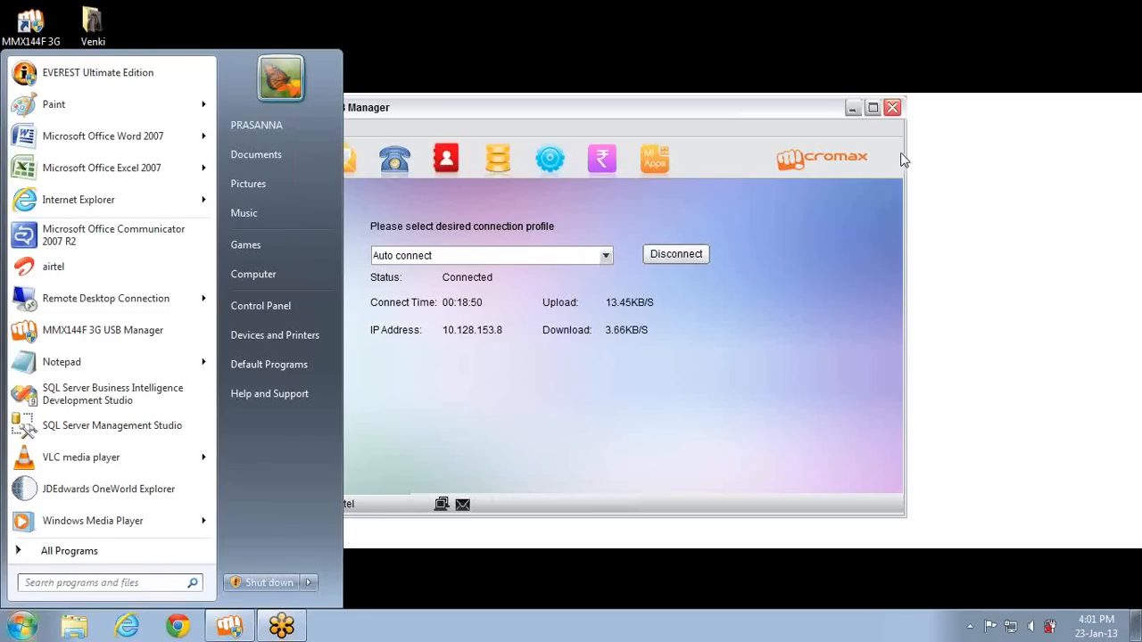
click(939, 160)
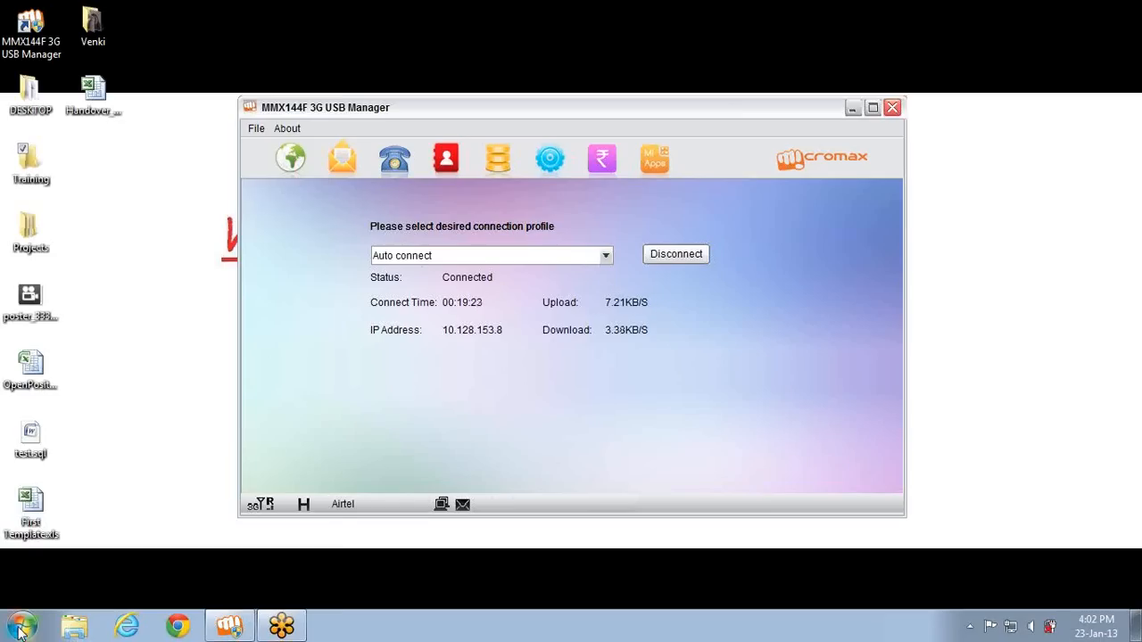
click(21, 626)
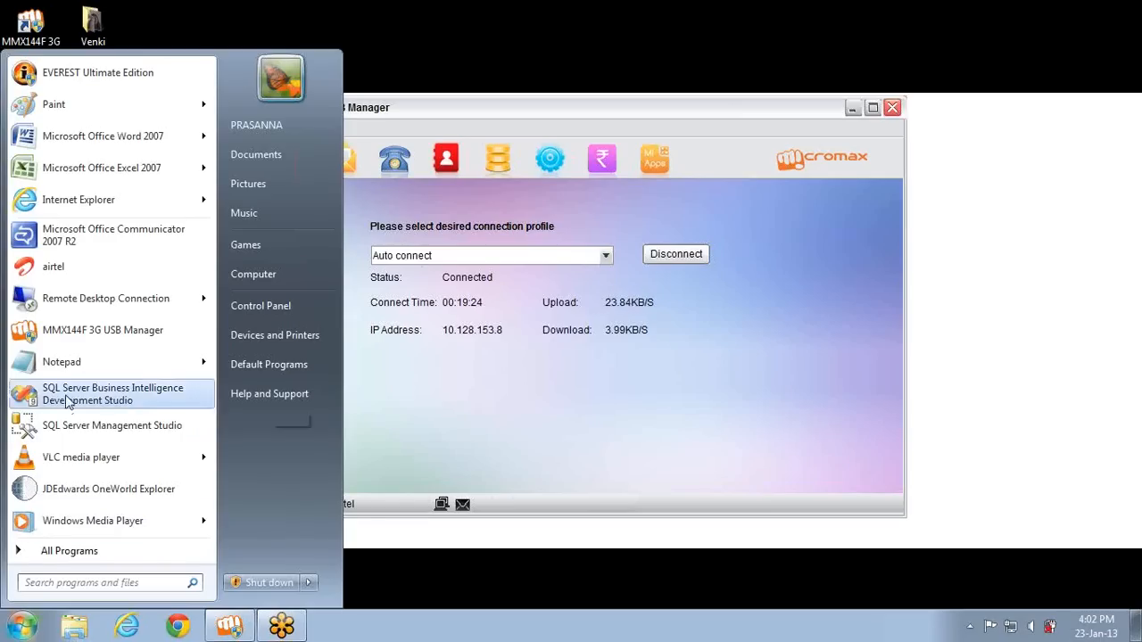
mouse_move(125, 368)
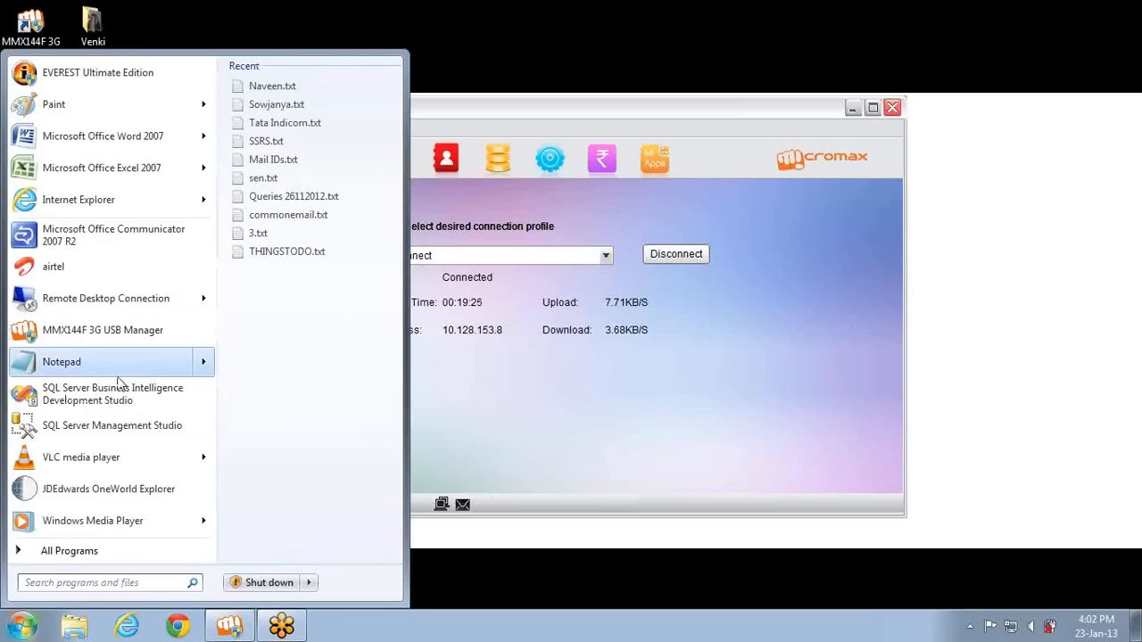
click(105, 394)
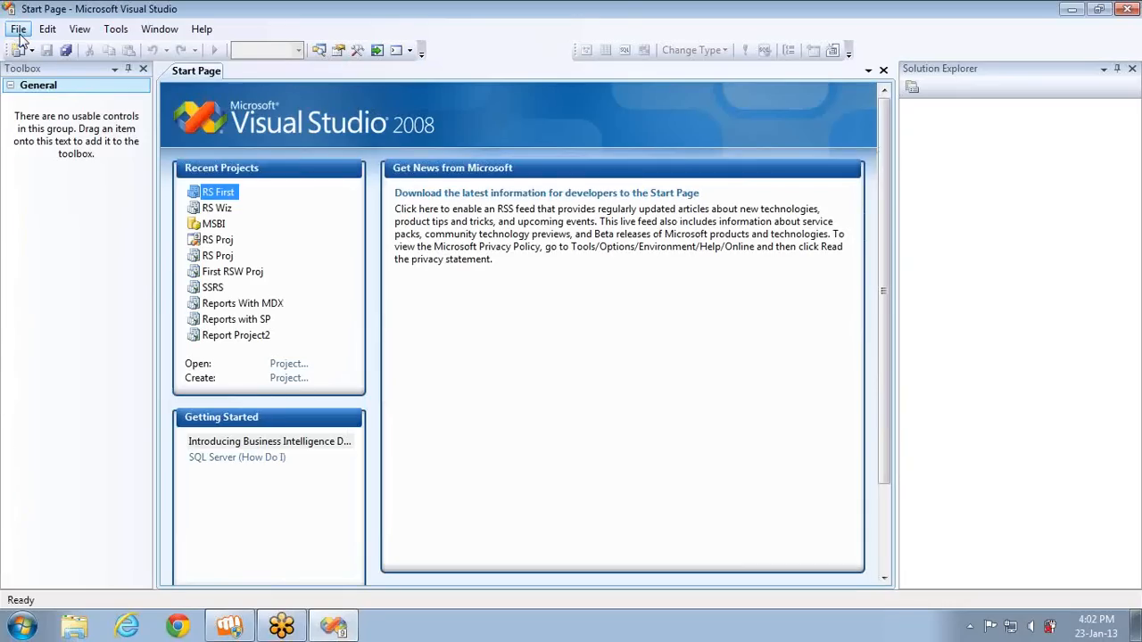
- Create a new Analysis Services project named Parent Child Example
click(19, 29)
mouse_move(174, 54)
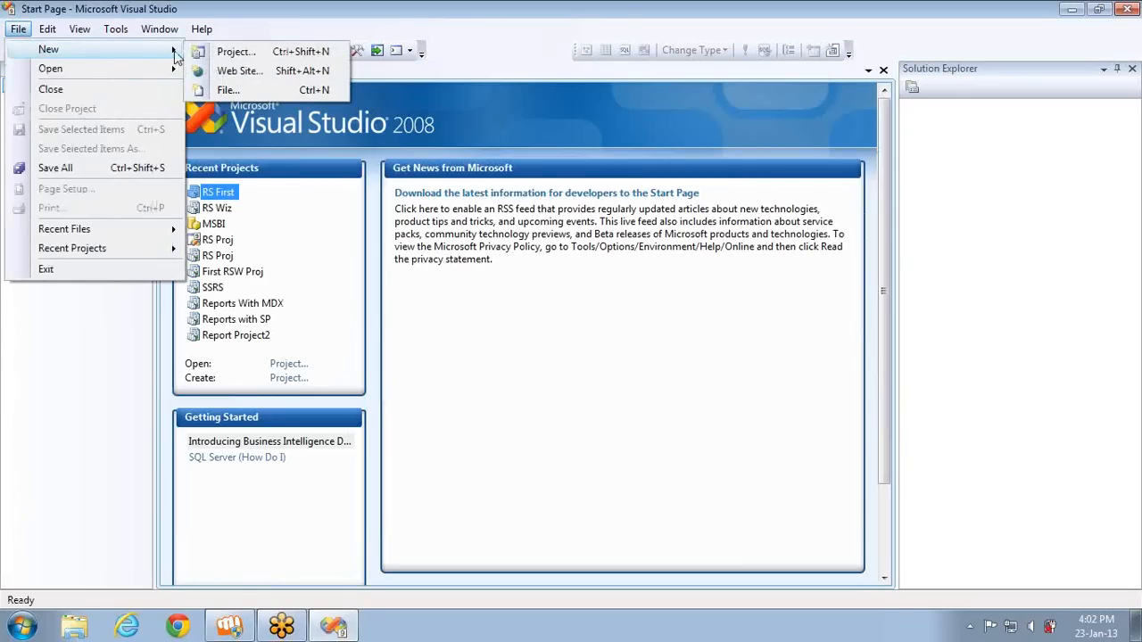
click(225, 51)
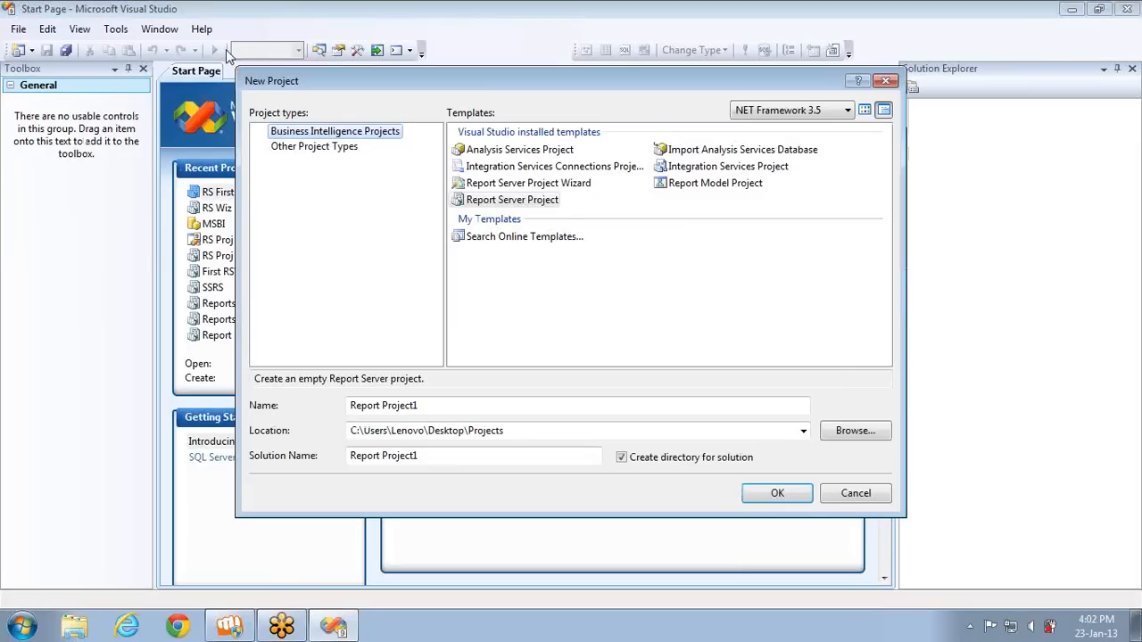
click(511, 155)
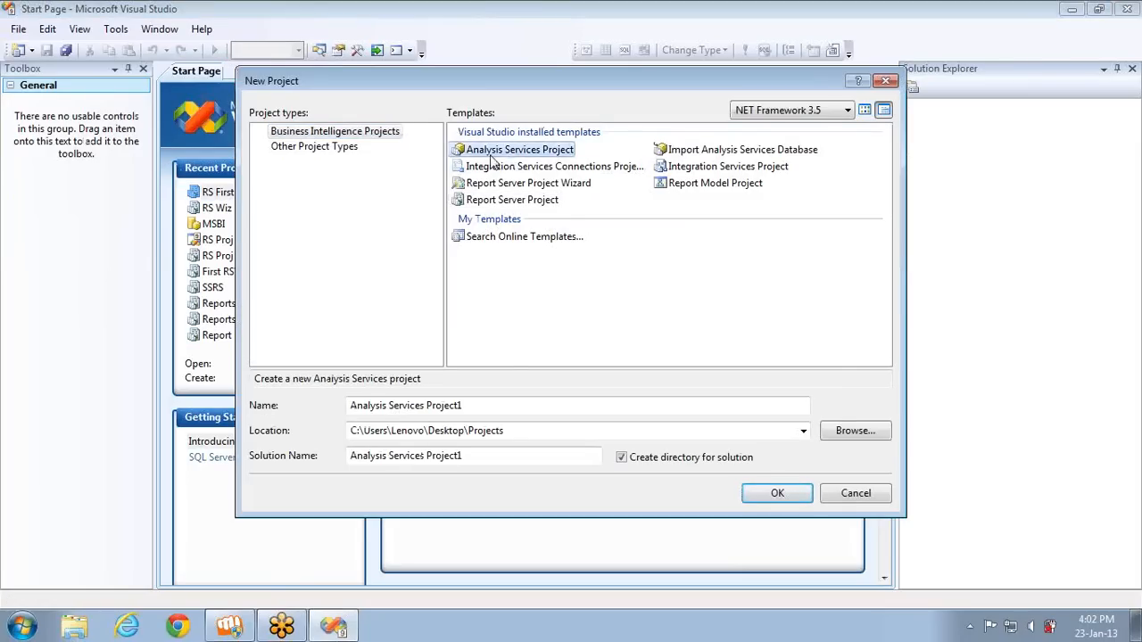
double_click(480, 404)
text(Par)
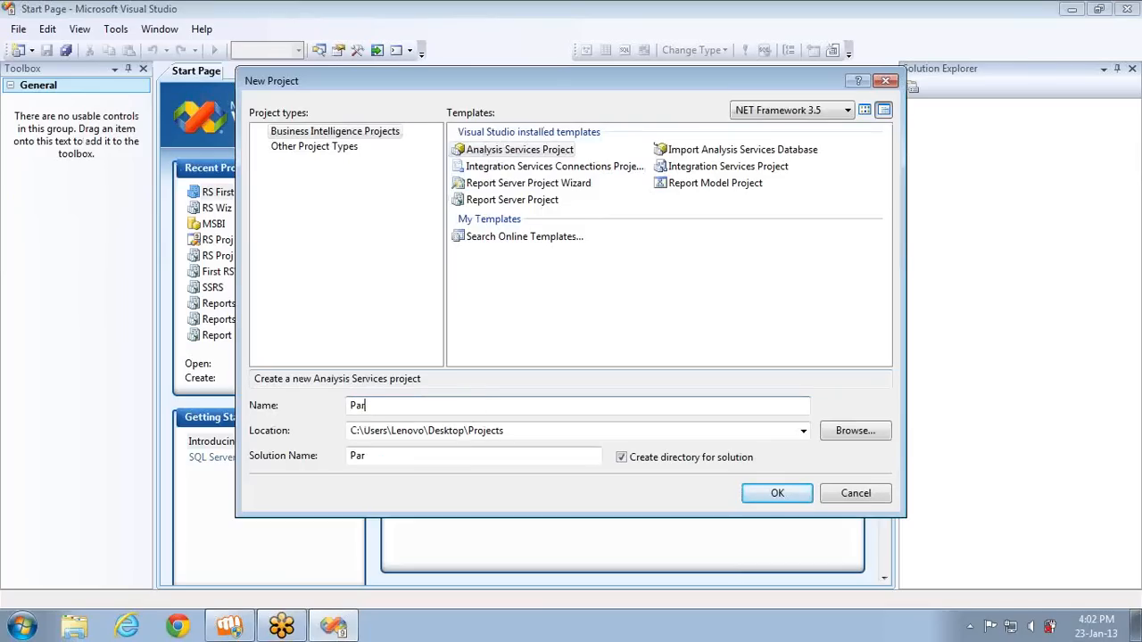
text(ent Chi)
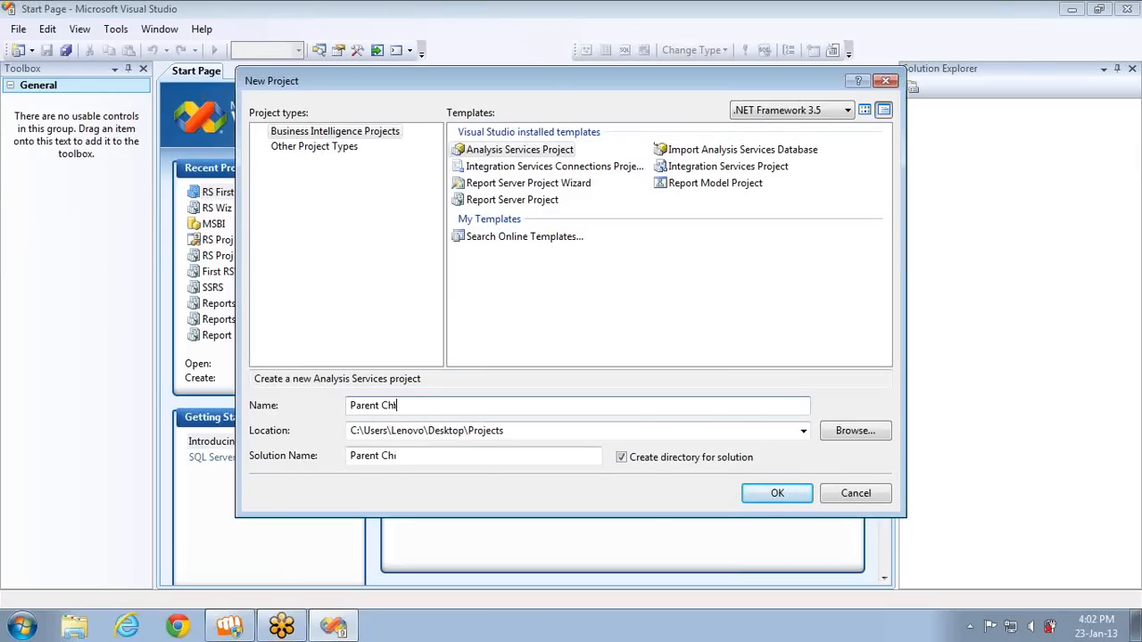
text(ld Example)
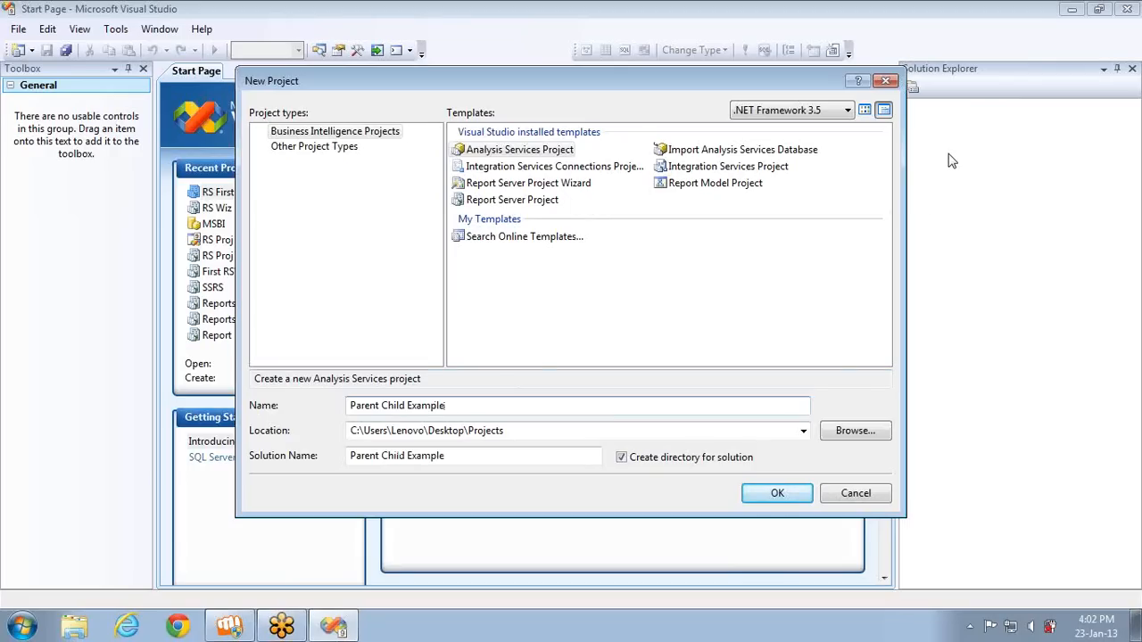
key(Return)
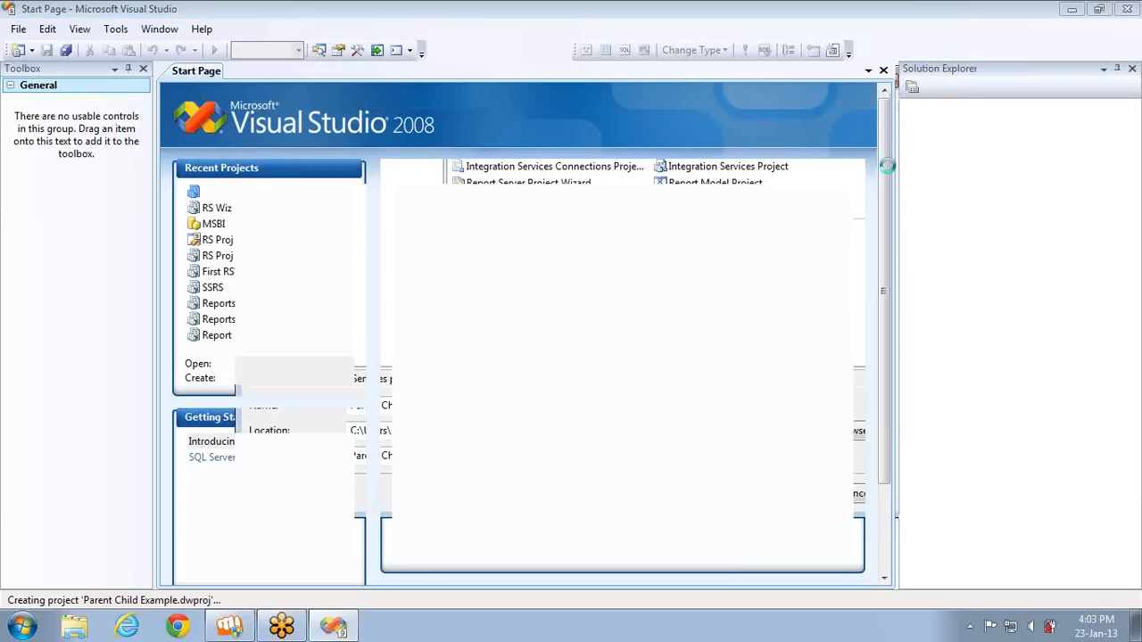
- Create the Adventure Works DW data source from the Lenovo-PC.AdventureWorksDW connection, using the service account for impersonation
right_click(979, 122)
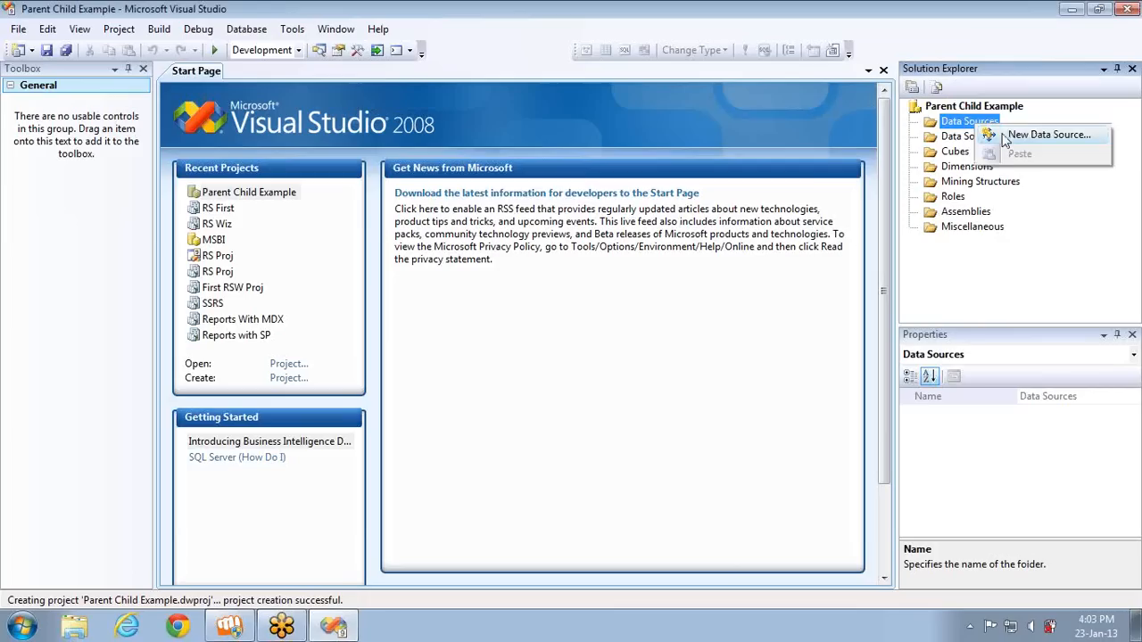
click(1005, 135)
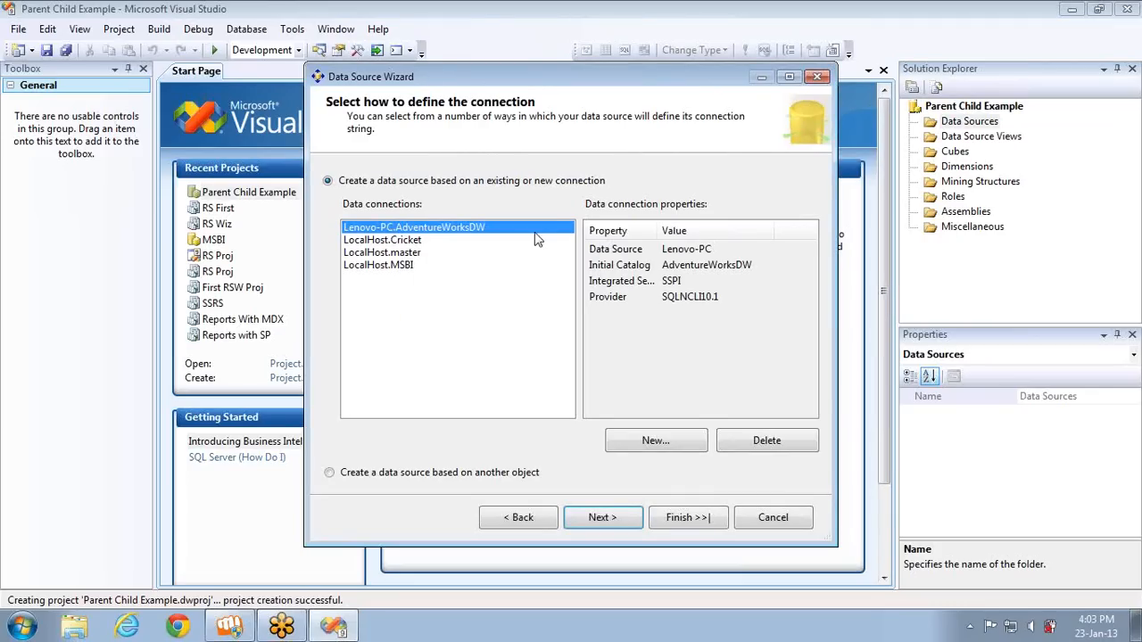
click(589, 520)
click(391, 273)
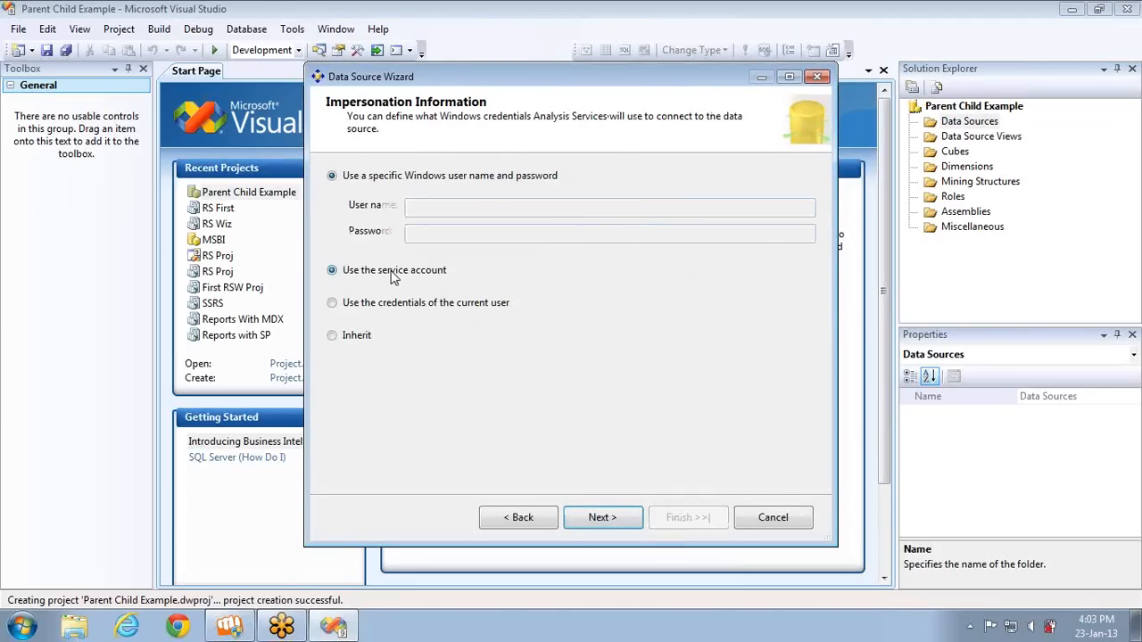
click(537, 522)
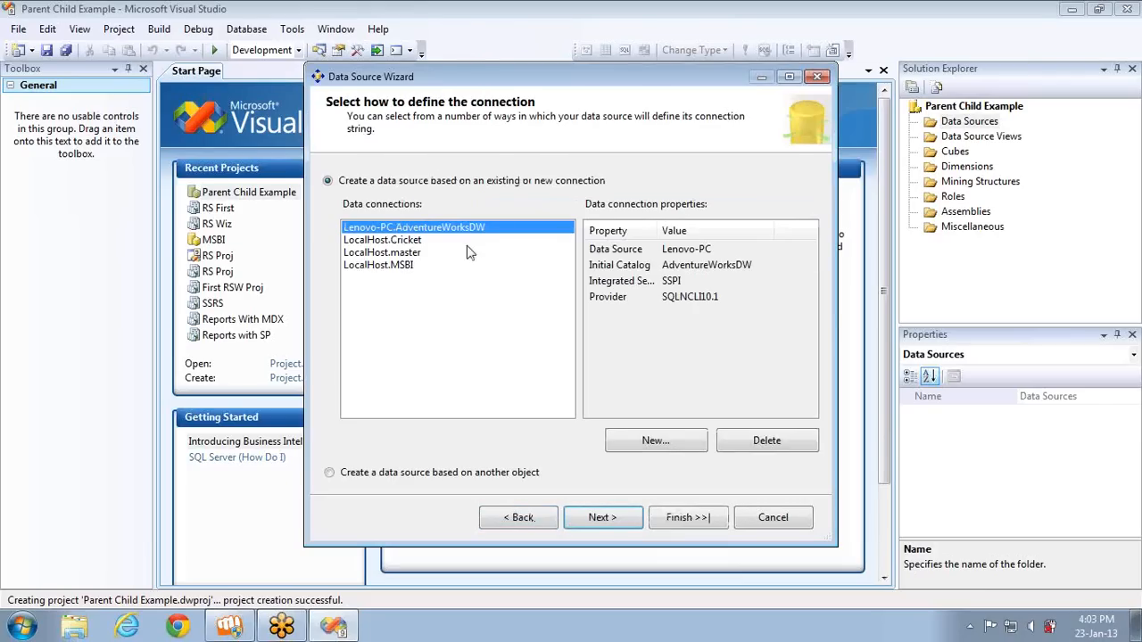
click(593, 517)
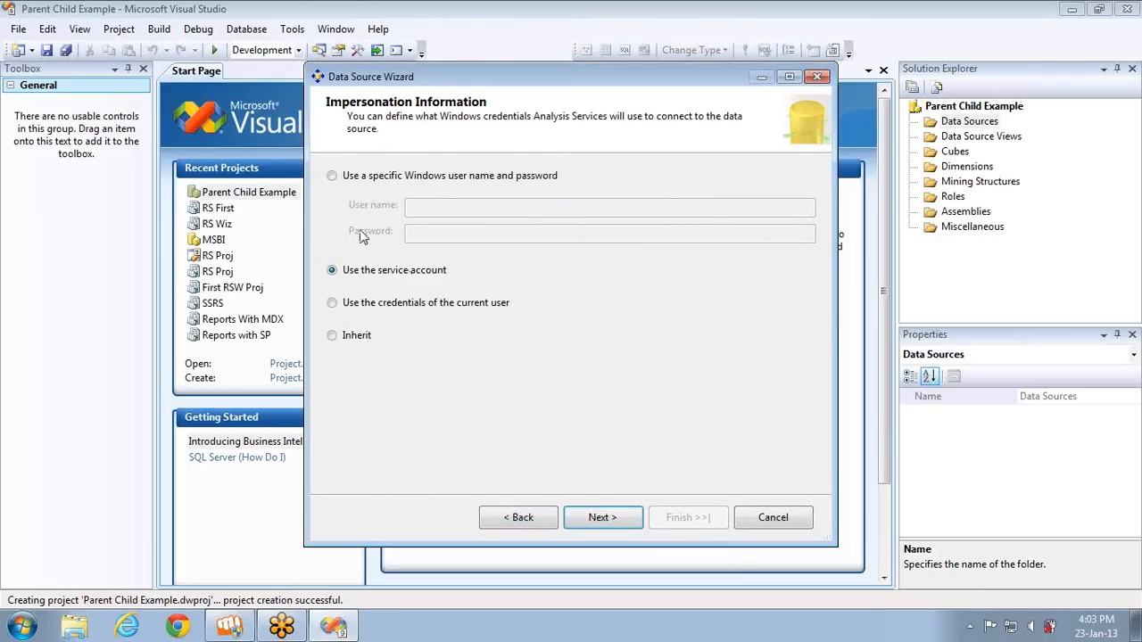
click(604, 516)
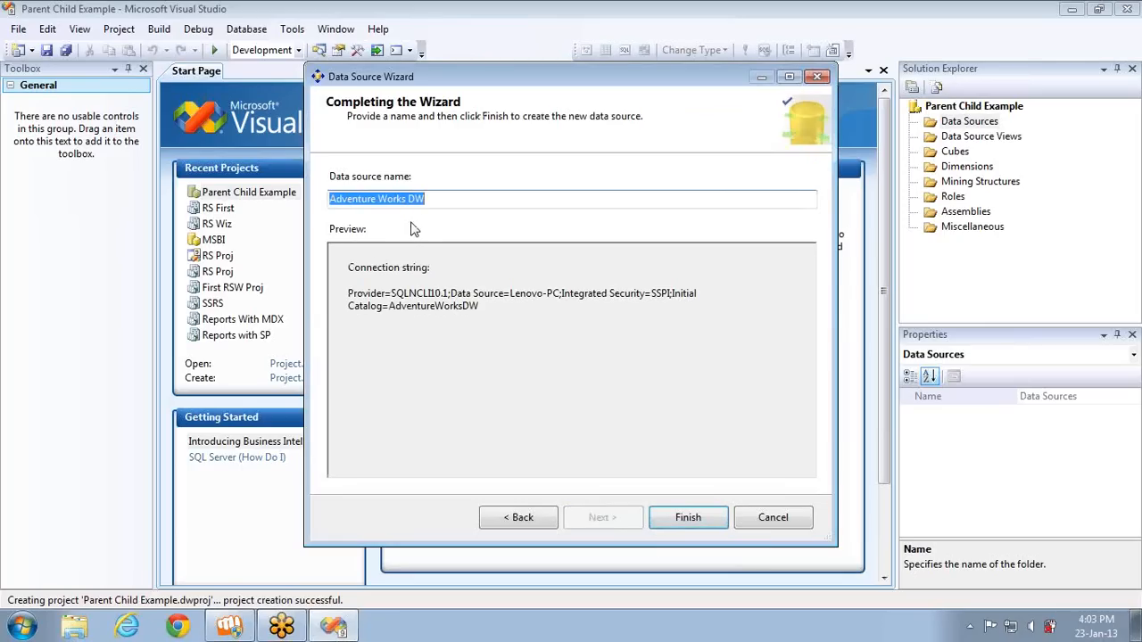
click(688, 518)
- Create a data source view named Adventure Works DW on the Adventure Works DW source, including only the DimEmployee table
right_click(982, 151)
click(1023, 172)
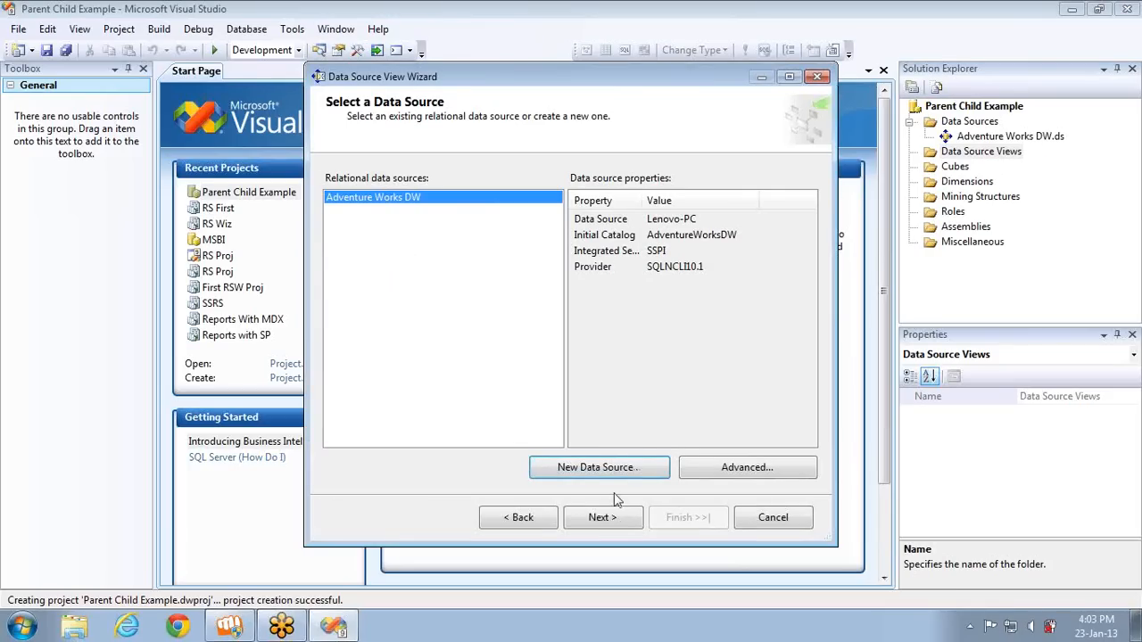
click(596, 521)
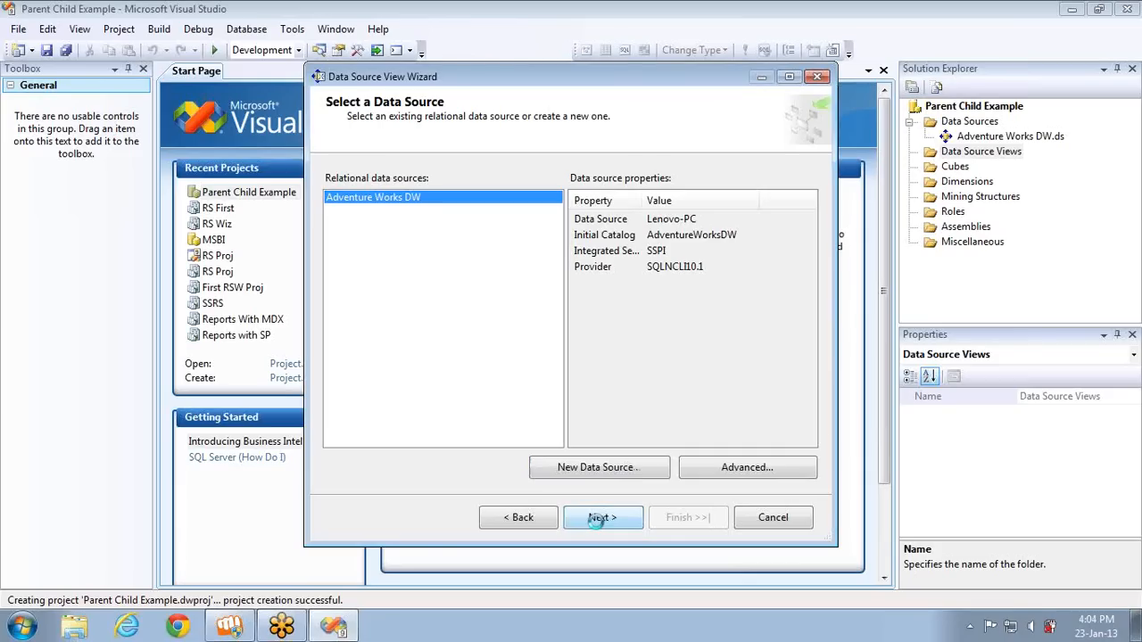
click(596, 520)
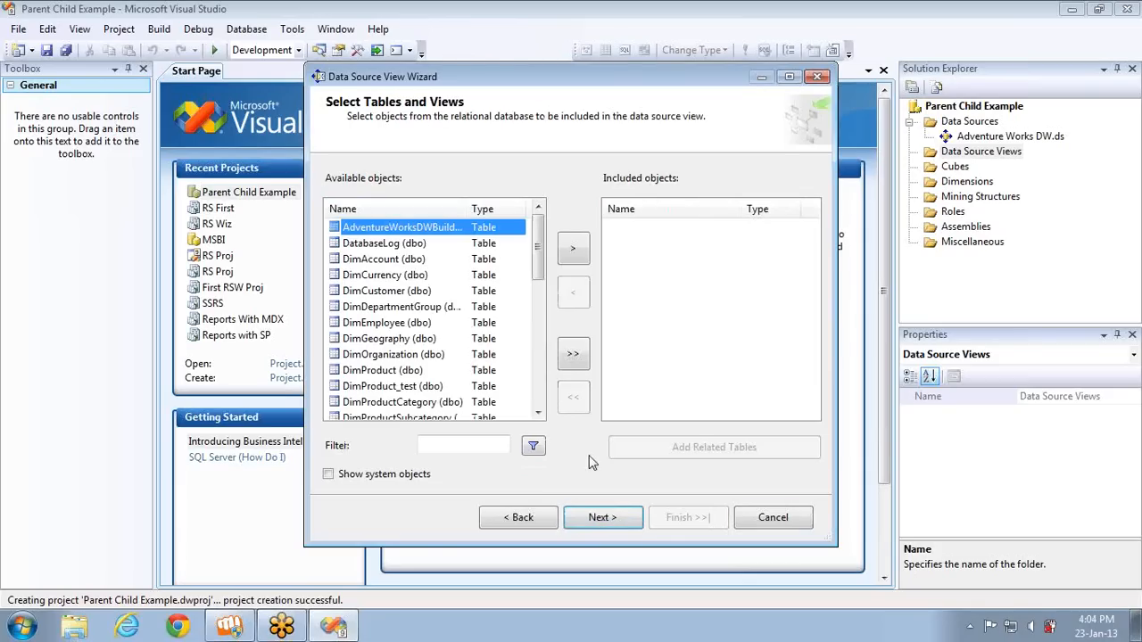
click(389, 325)
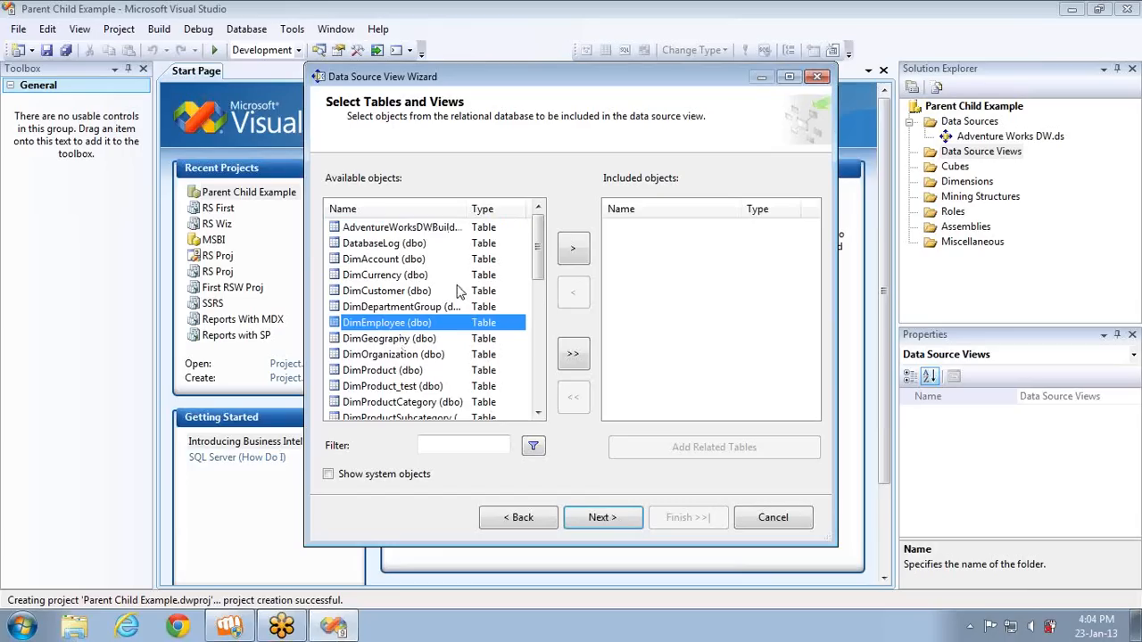
click(571, 254)
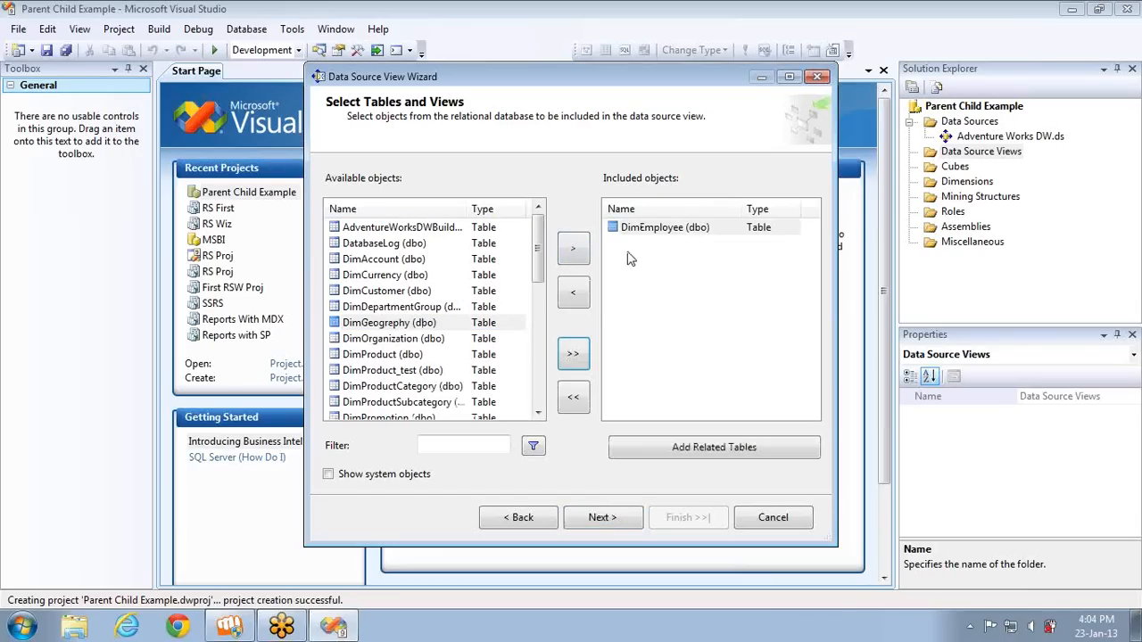
click(609, 516)
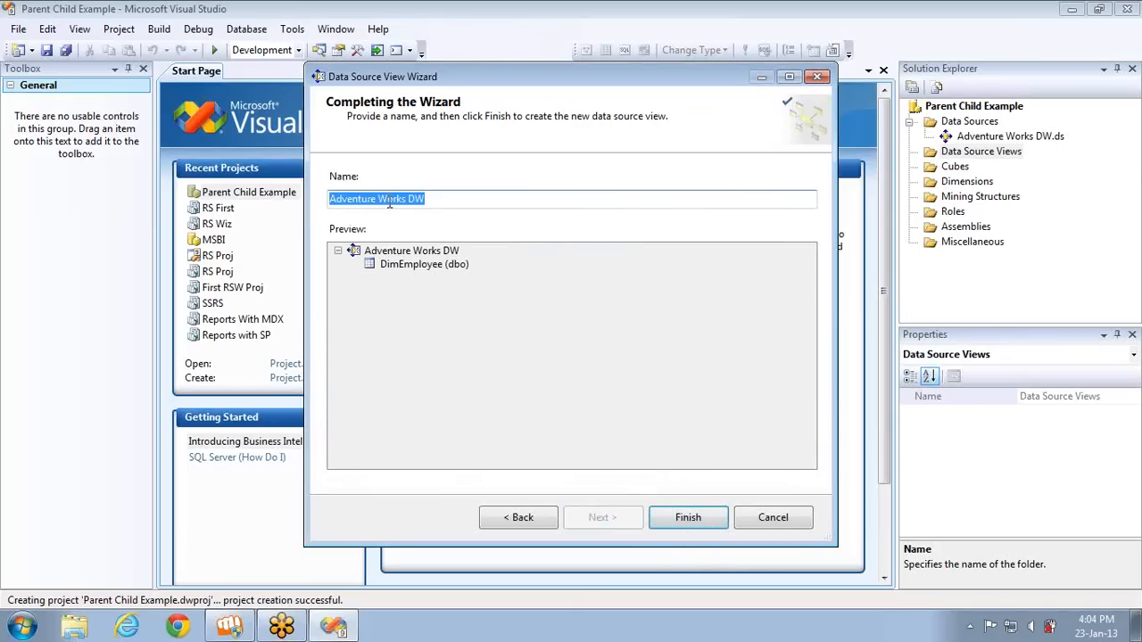
click(680, 510)
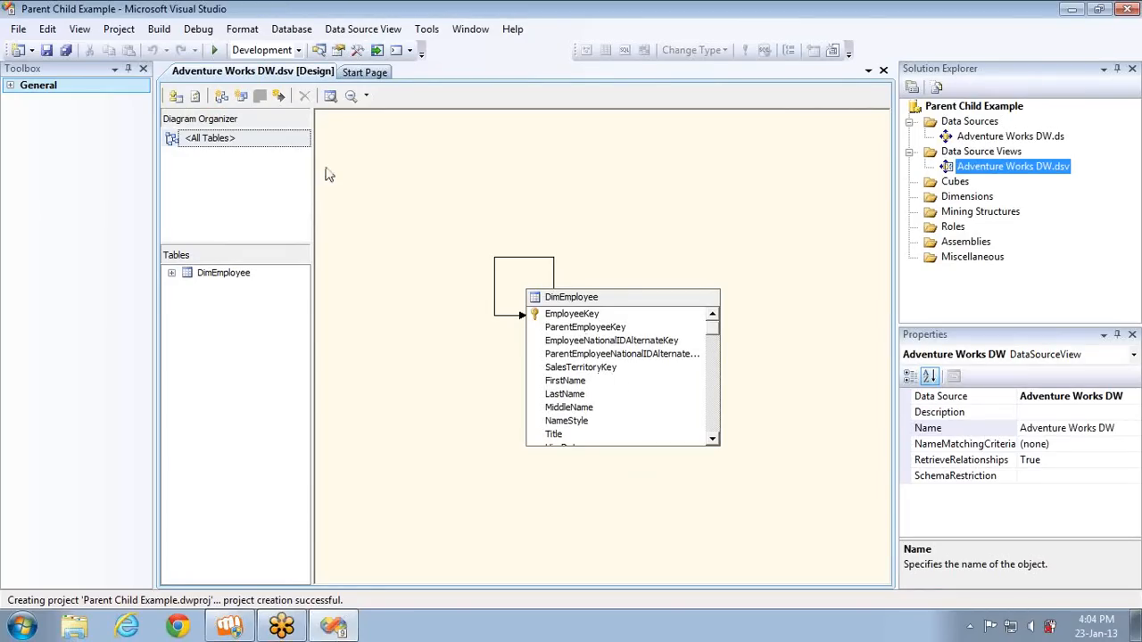
- Hide the Toolbox and inspect the self-referencing relationship of DimEmployee, moving its dialog clear of the table diagram
click(143, 75)
double_click(397, 260)
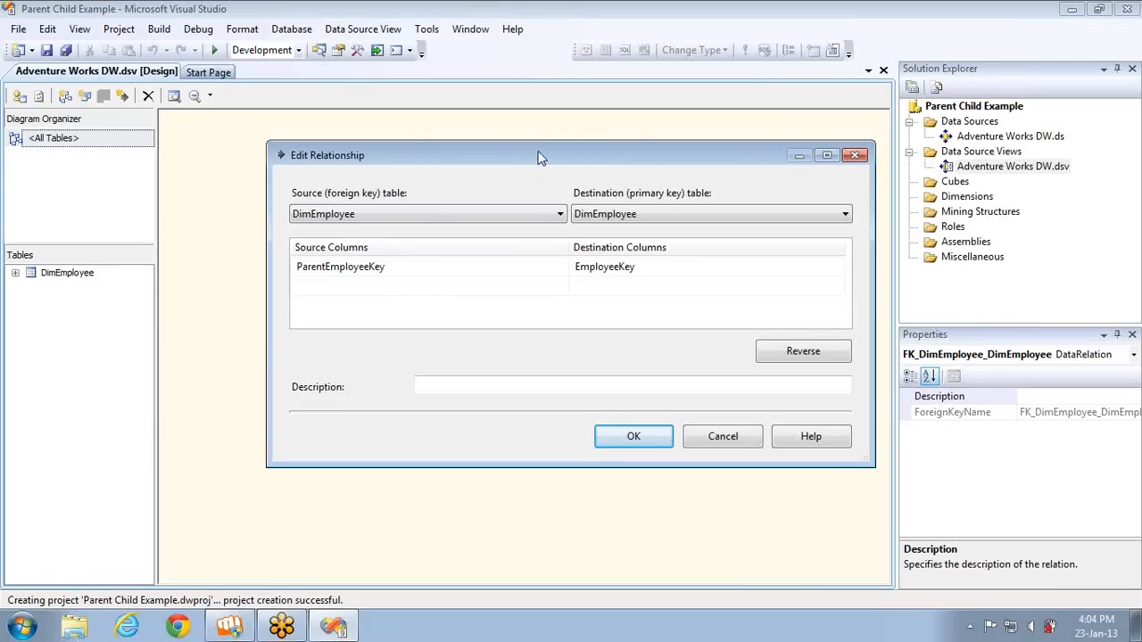
drag(539, 158, 769, 108)
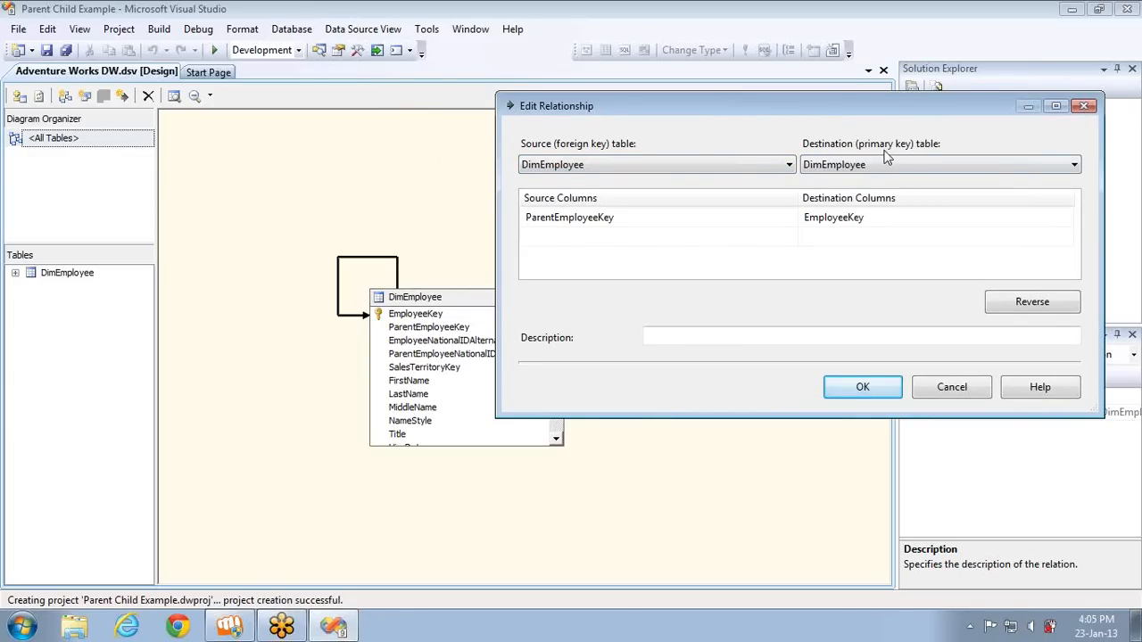
- Close the relationship and explore the DimEmployee data, examining the EmployeeKey and ParentEmployeeKey columns before returning to the data source view
key(Return)
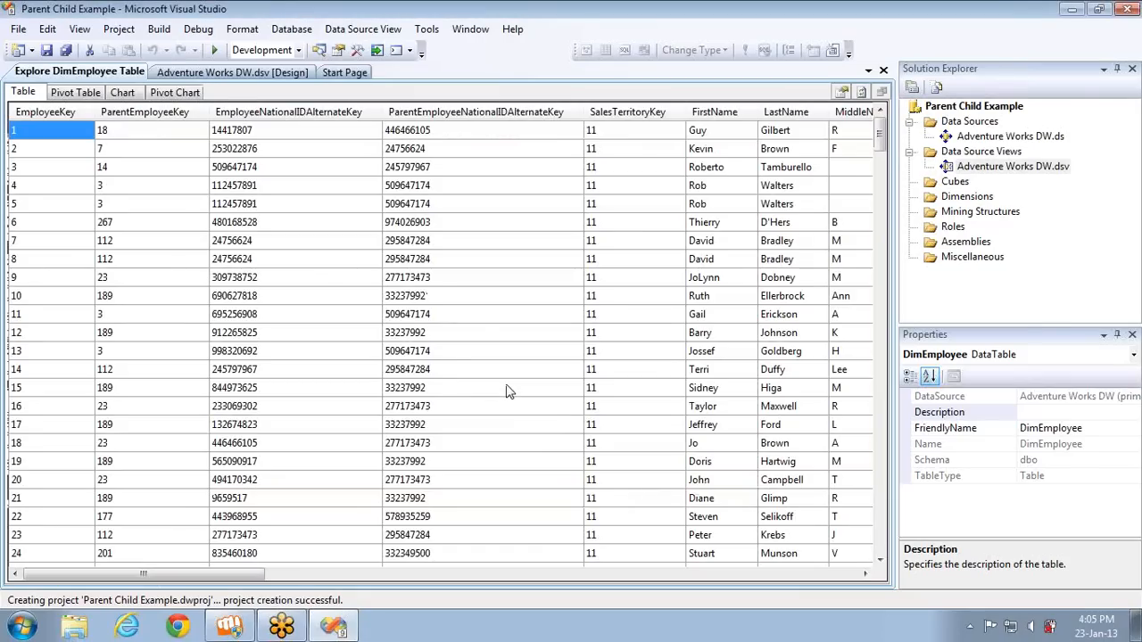
click(779, 444)
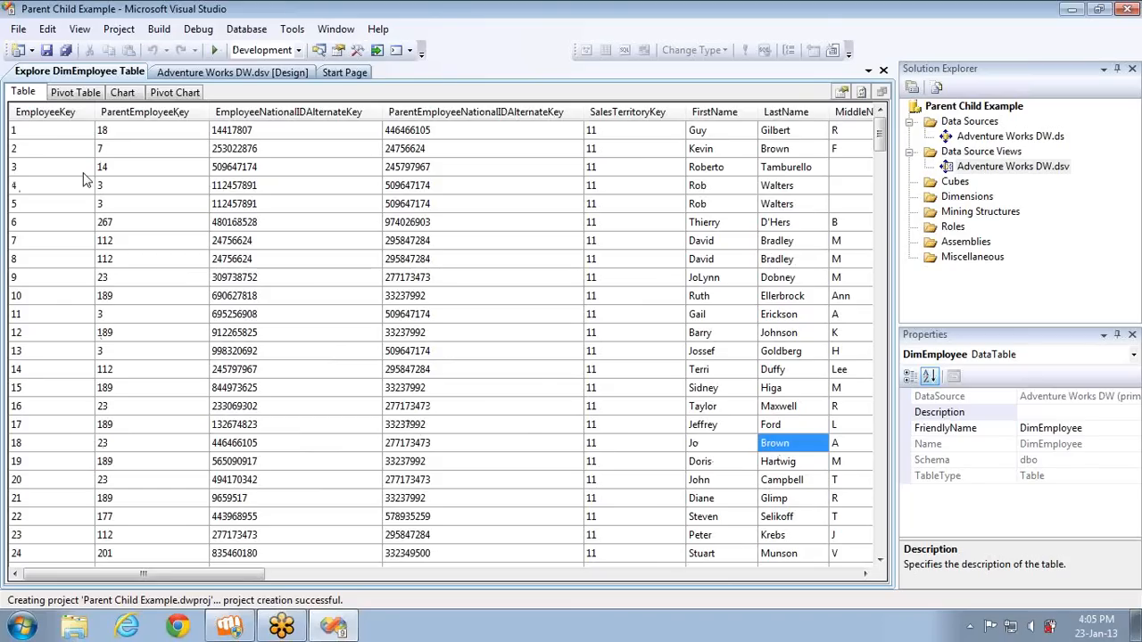
click(882, 70)
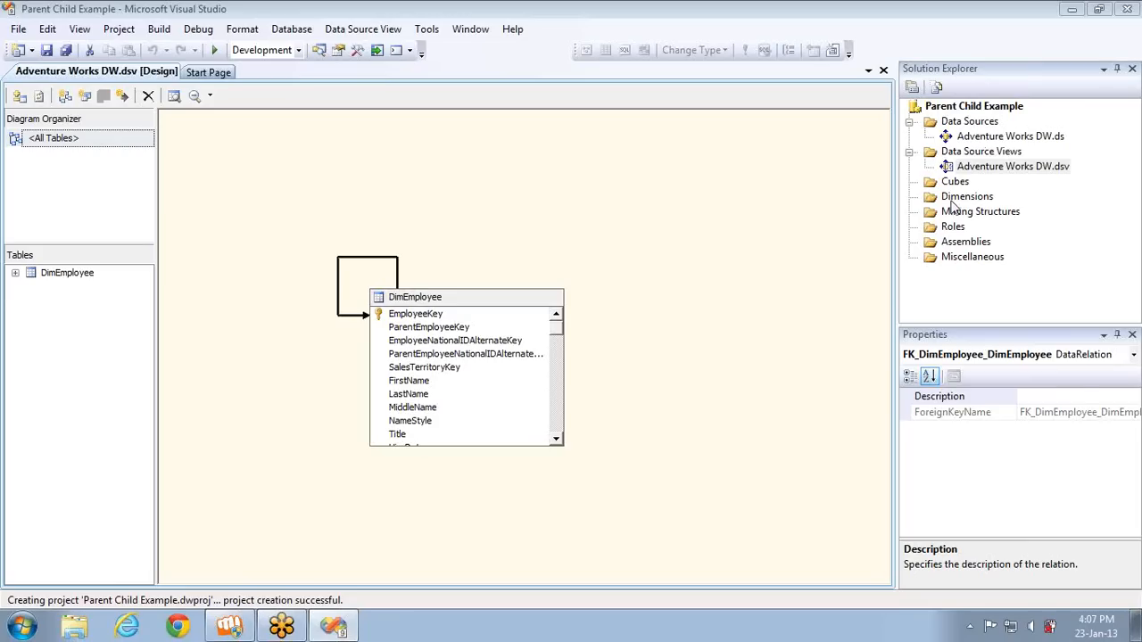
- Start a new dimension from the existing DimEmployee table in the Adventure Works DW view, with EmployeeKey as key and name column
right_click(951, 199)
click(1003, 216)
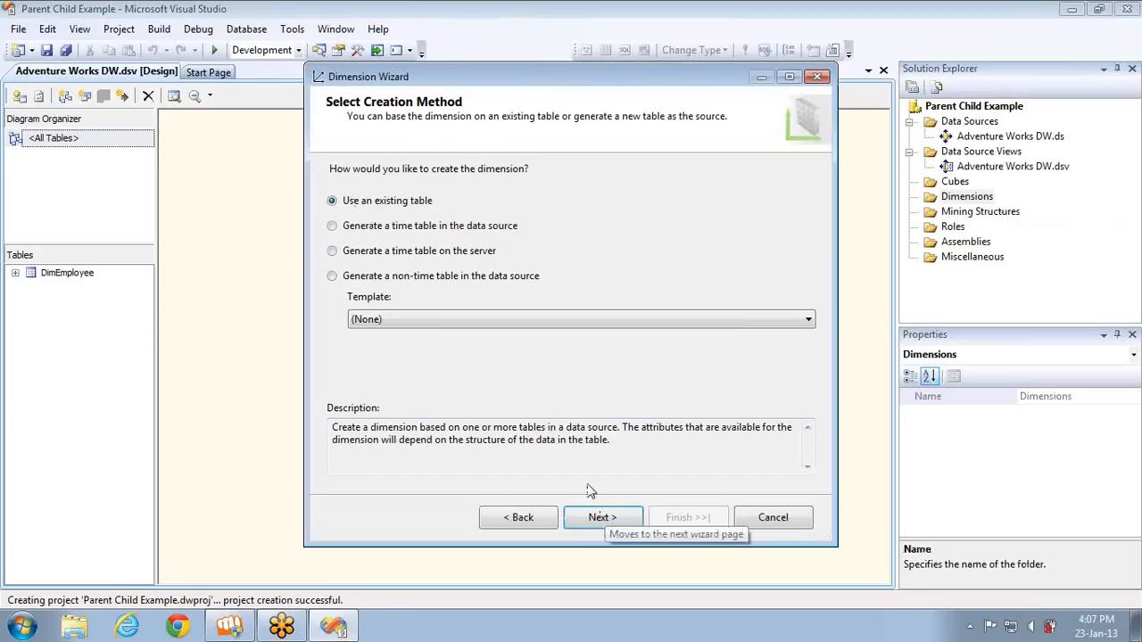
click(602, 518)
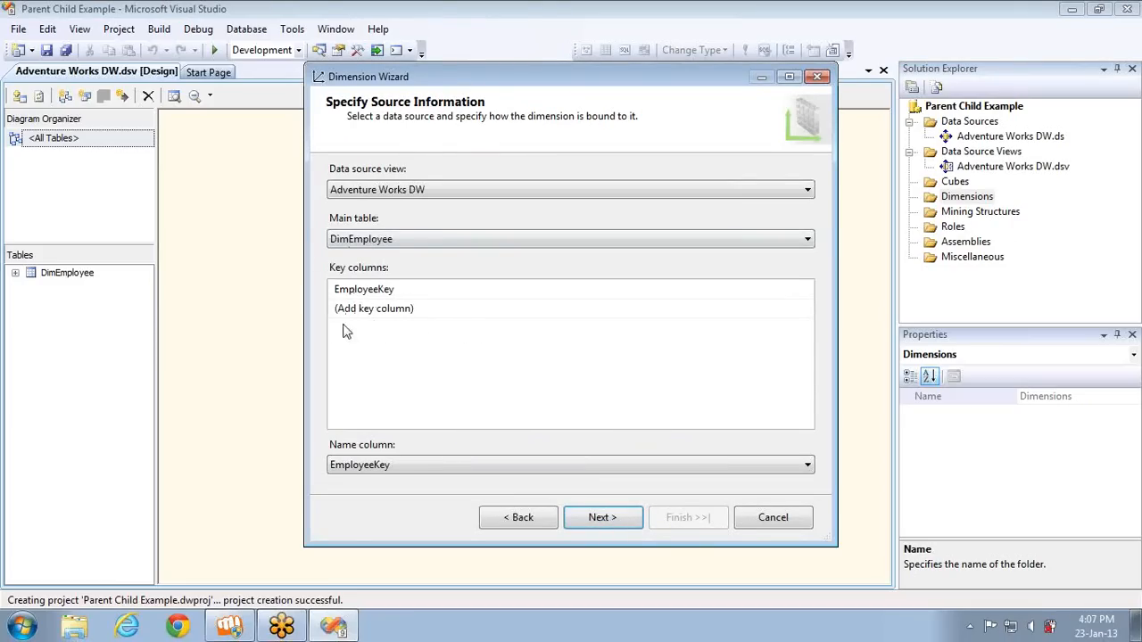
click(602, 518)
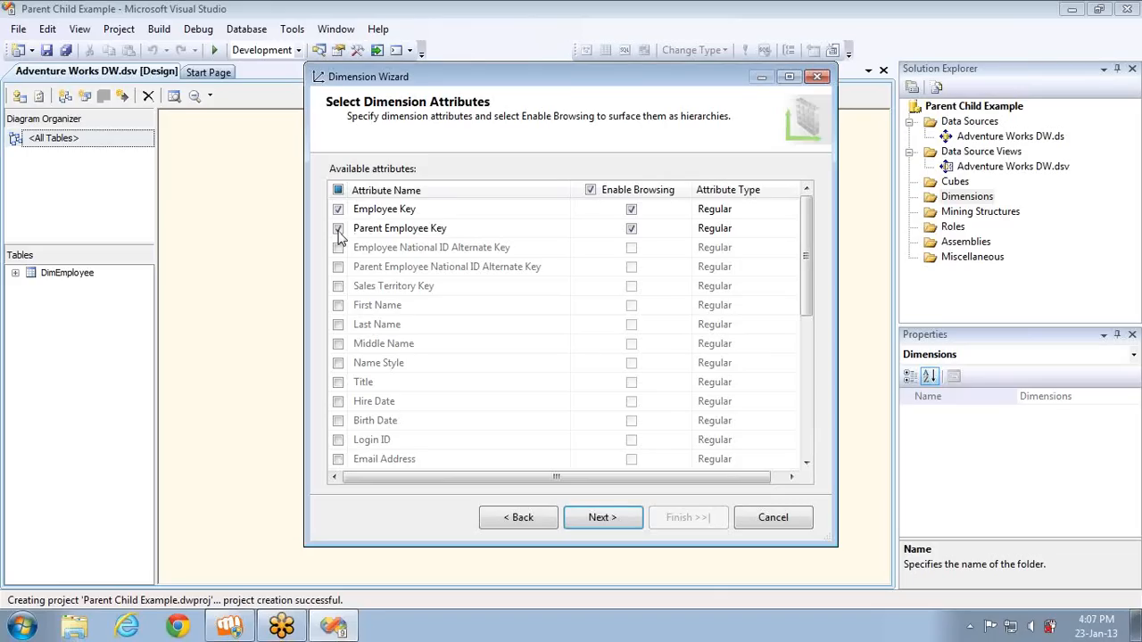
- Add the First Name and Email Address attributes, complete the Dim Employee dimension, and select its Parent Employee Key attribute
click(338, 306)
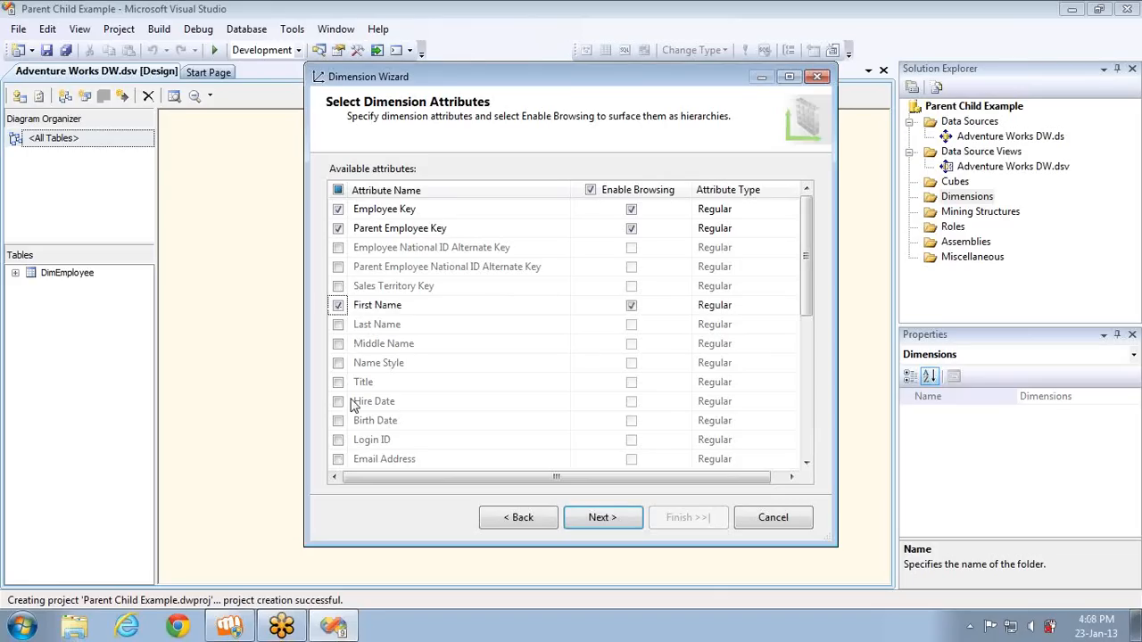
click(338, 459)
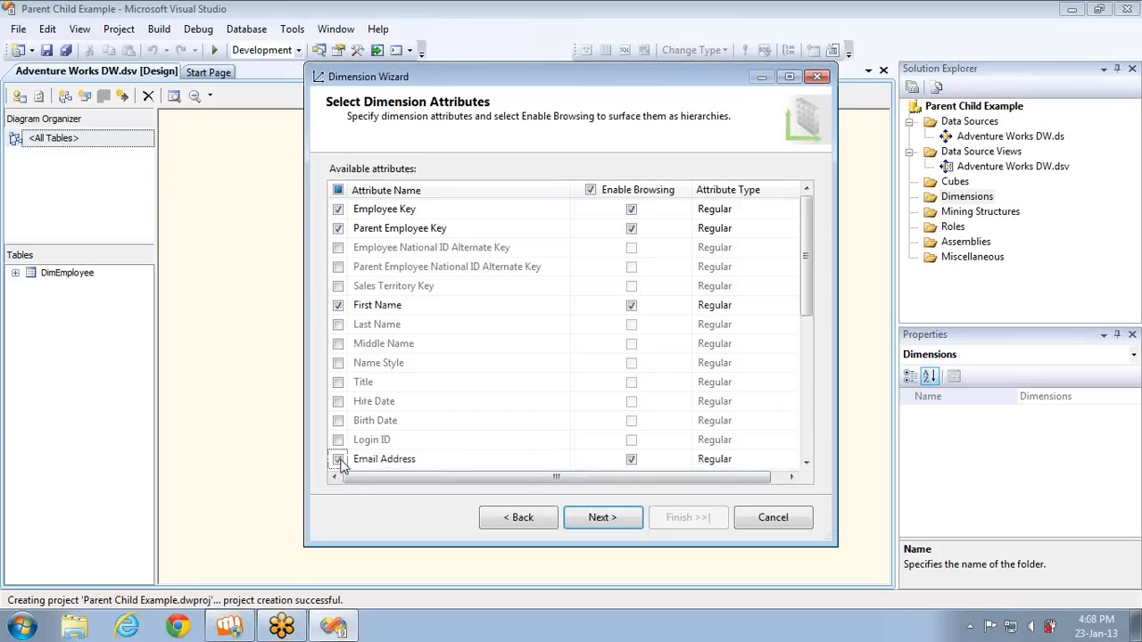
click(591, 519)
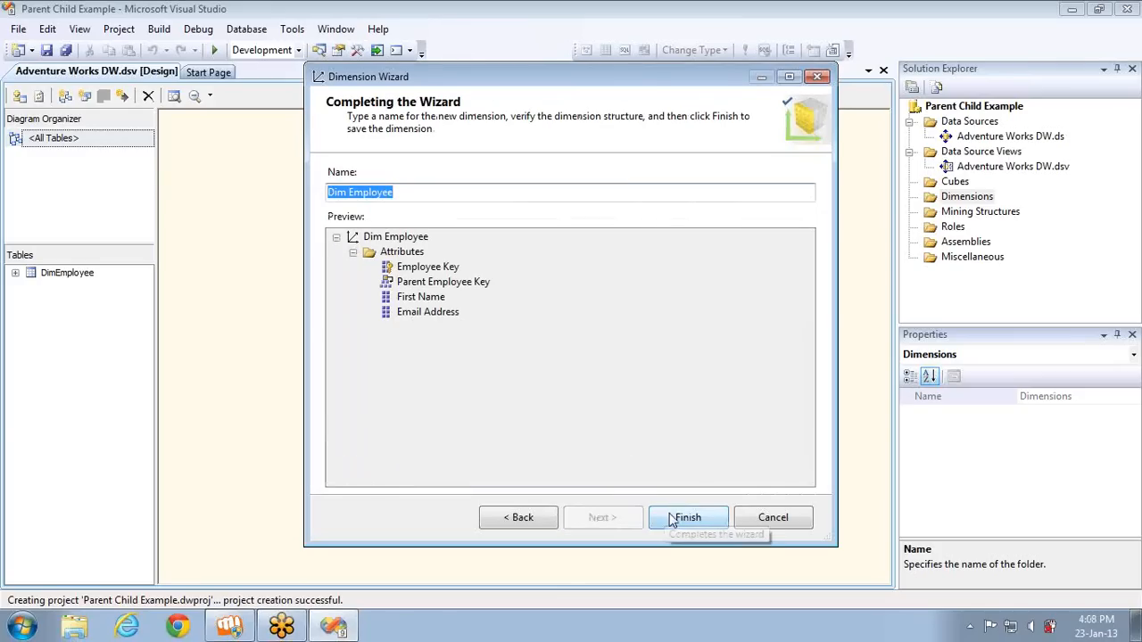
click(467, 287)
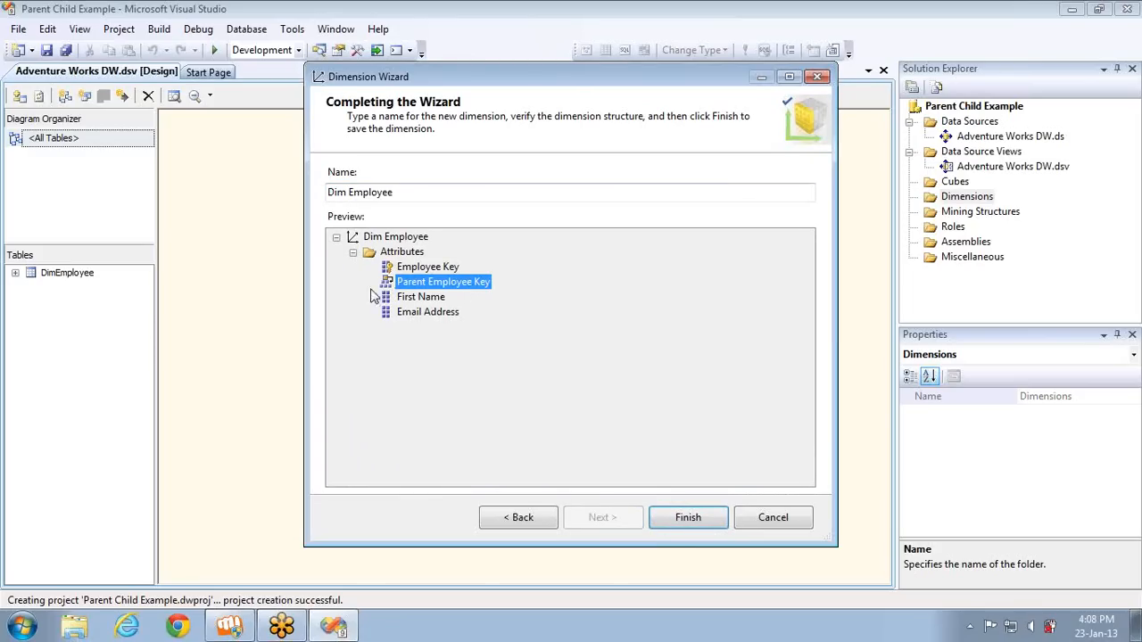
click(688, 518)
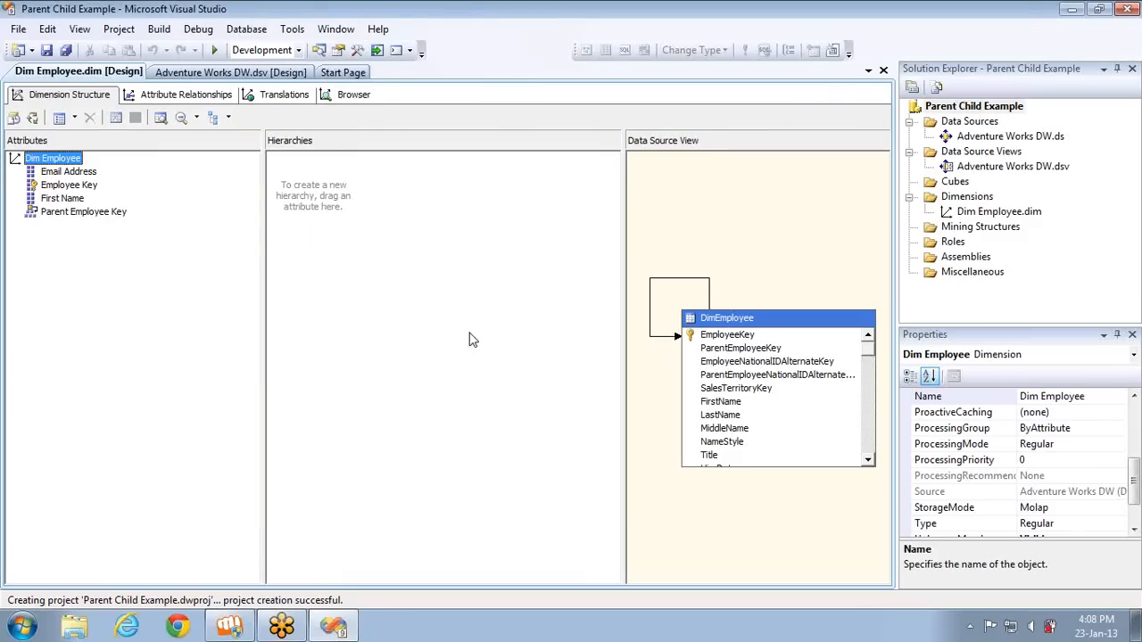
click(57, 214)
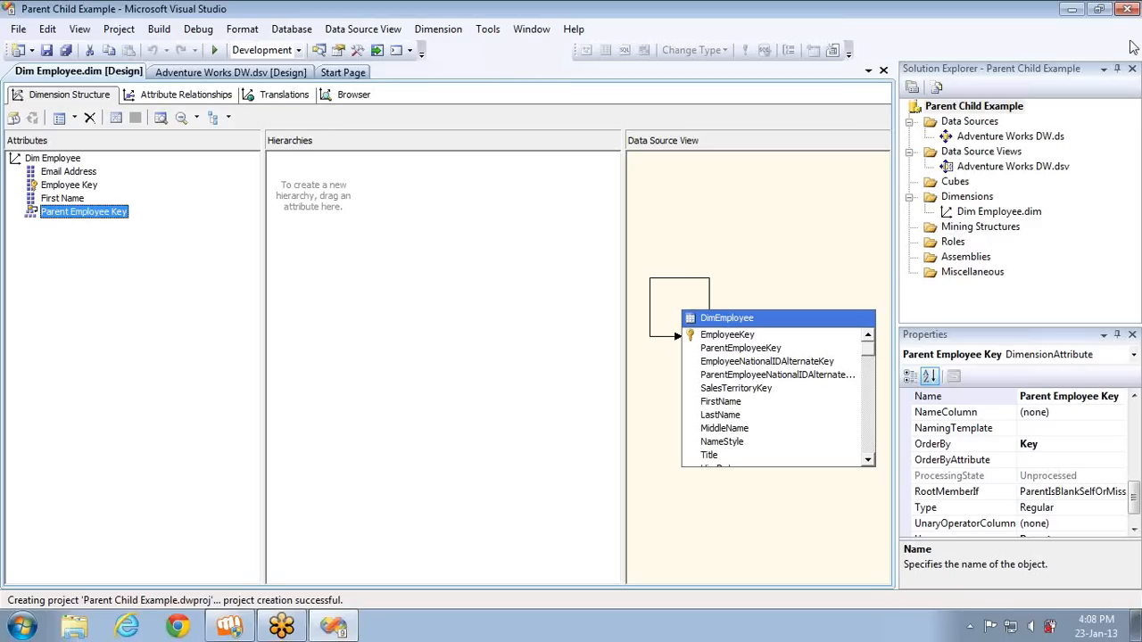
- Maximize the processing dialog for the Dim Employee dimension and run it with the Process Full option
mouse_move(1129, 45)
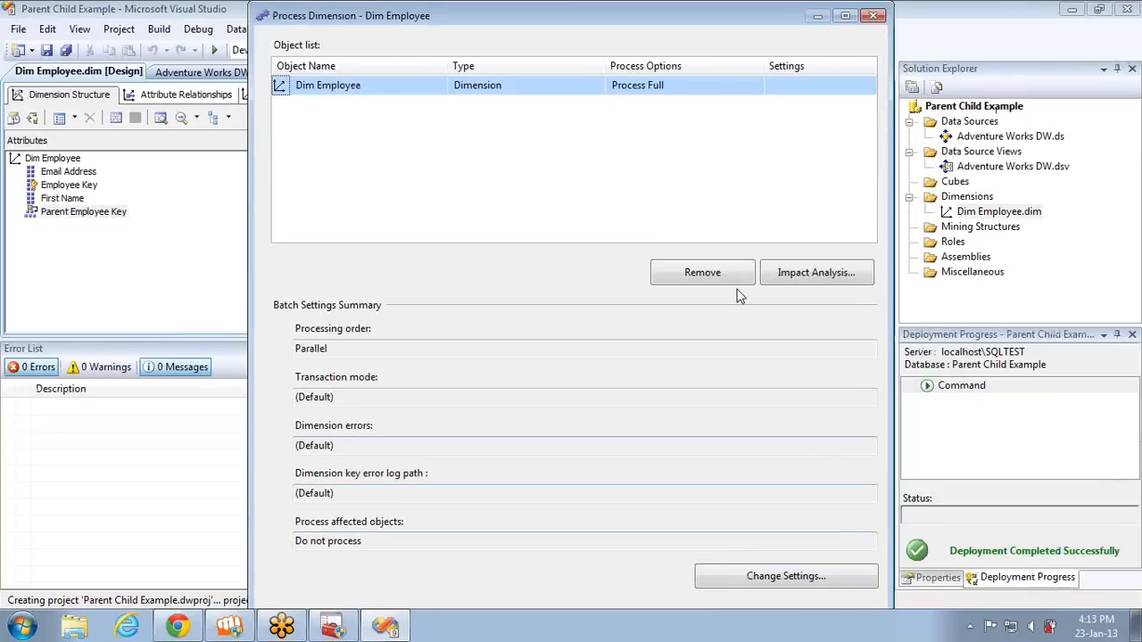
click(847, 15)
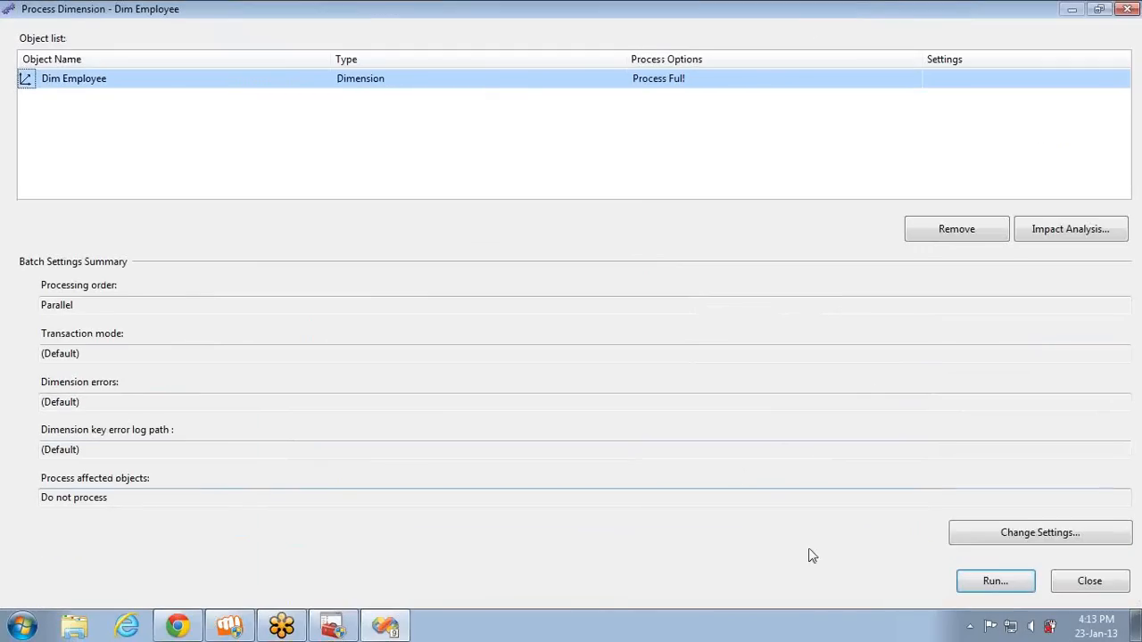
click(991, 581)
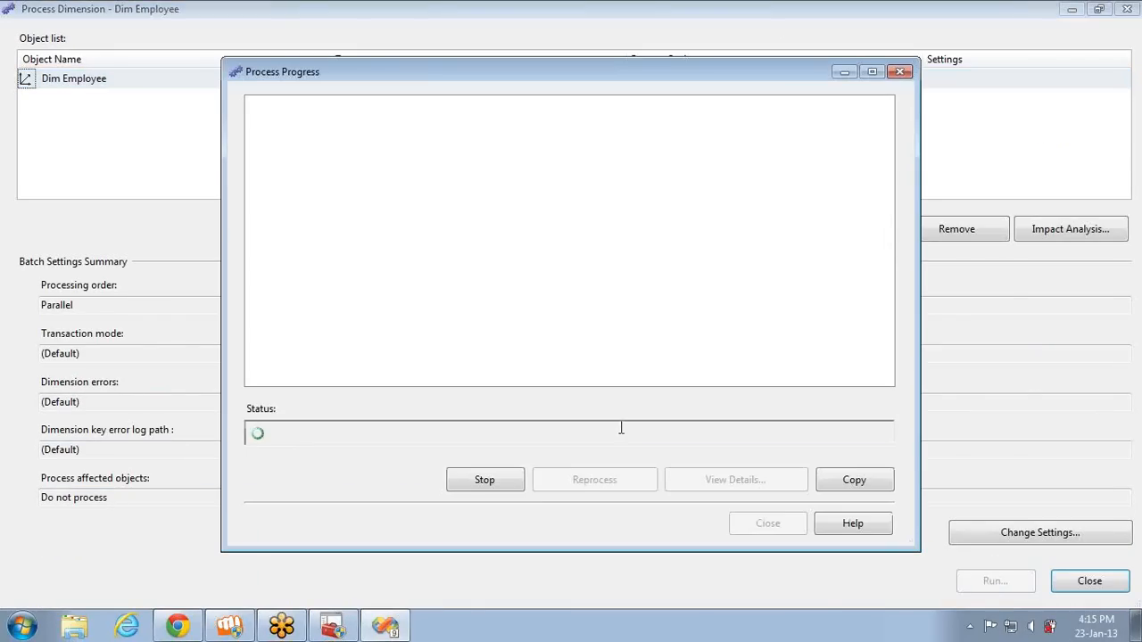